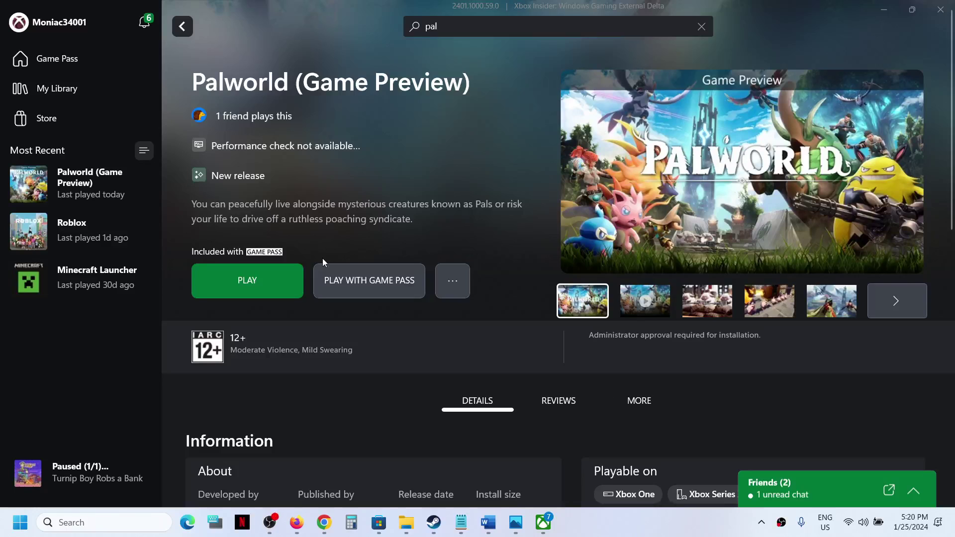
- Press Play on the Palworld (Game Preview) page in the Xbox app
{"action": "left_click", "coordinate": [286, 281]}
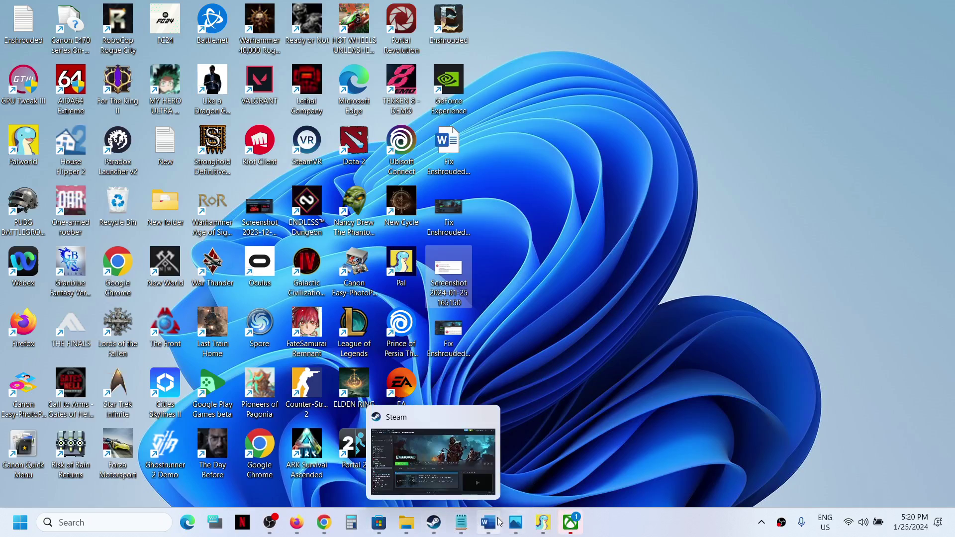
- Bring the launching Palworld window back to the front from the taskbar
{"action": "left_click", "coordinate": [570, 526]}
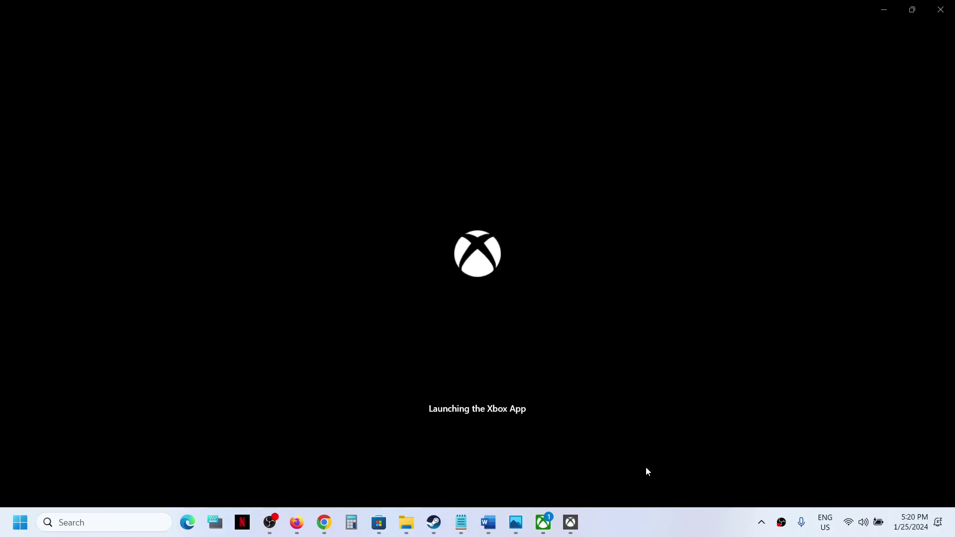
{"action": "mouse_move", "coordinate": [577, 532]}
- Open Task Manager from the Win+X menu and dismiss the Xbox app's sign-in prompt
{"action": "right_click", "coordinate": [20, 522]}
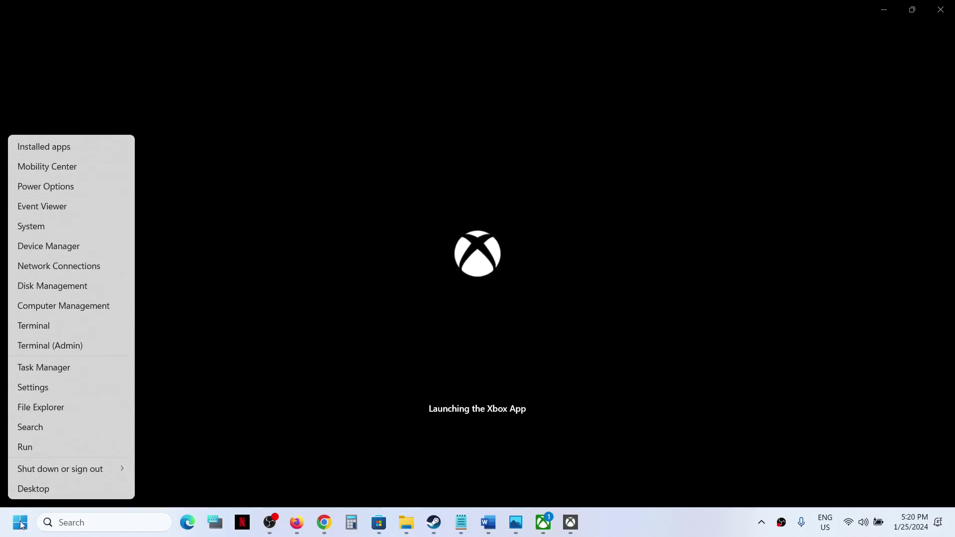
{"action": "left_click", "coordinate": [65, 368]}
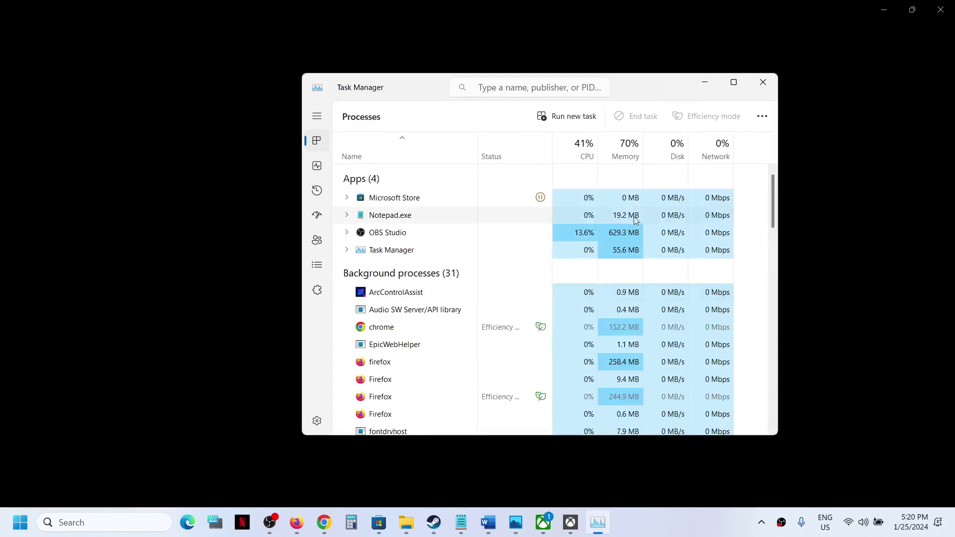
{"action": "left_click", "coordinate": [571, 524]}
{"action": "left_click", "coordinate": [579, 44]}
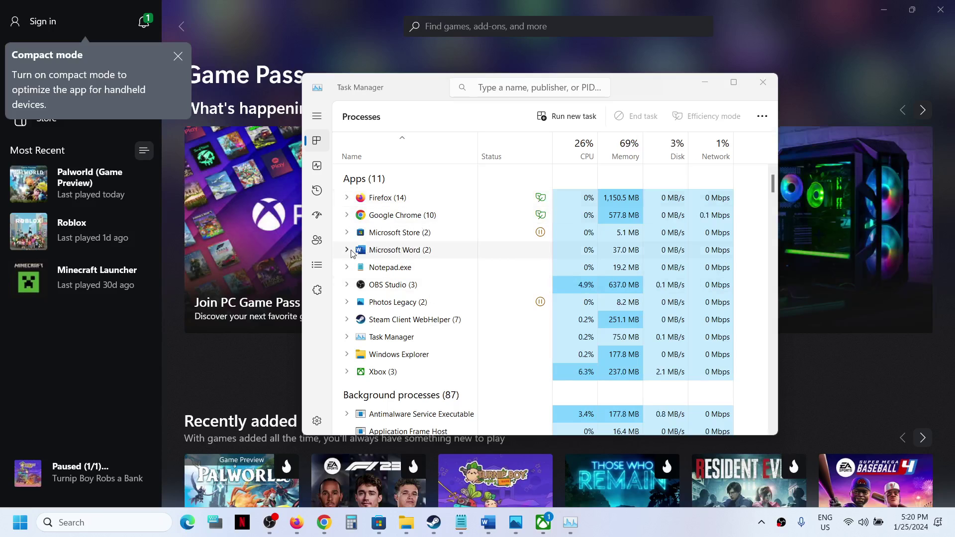
- On the Details page, select the gamingservices.exe process (PID 6168)
{"action": "left_click", "coordinate": [321, 268]}
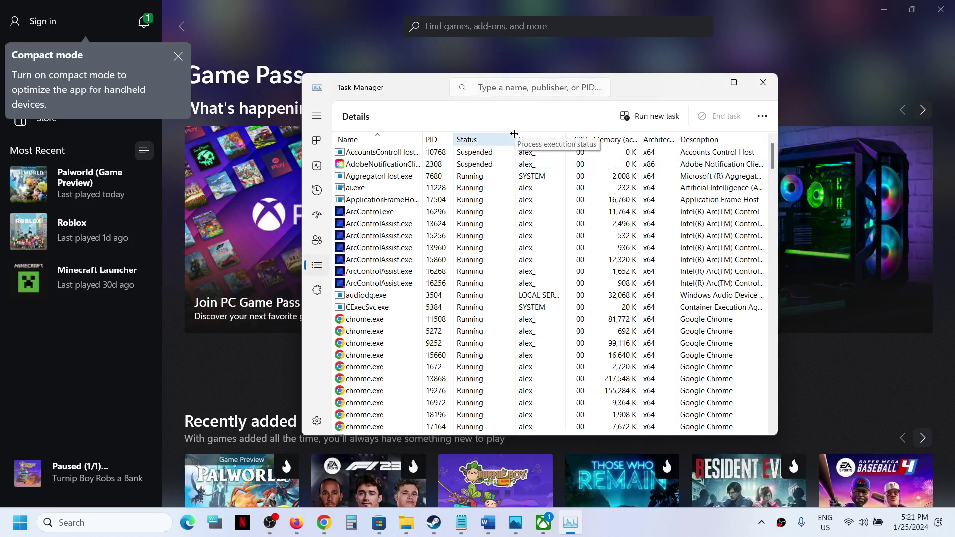
{"action": "left_click", "coordinate": [432, 225]}
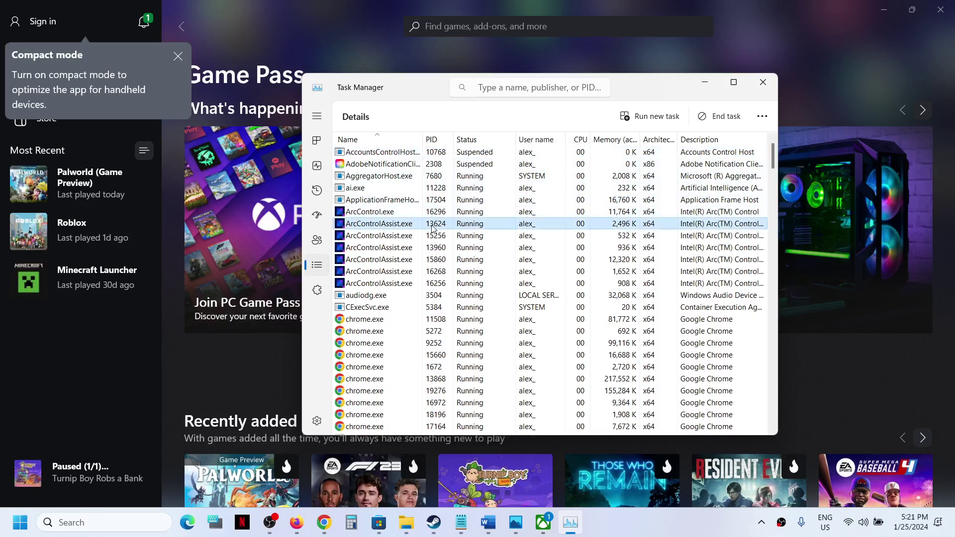
{"action": "key", "text": "g"}
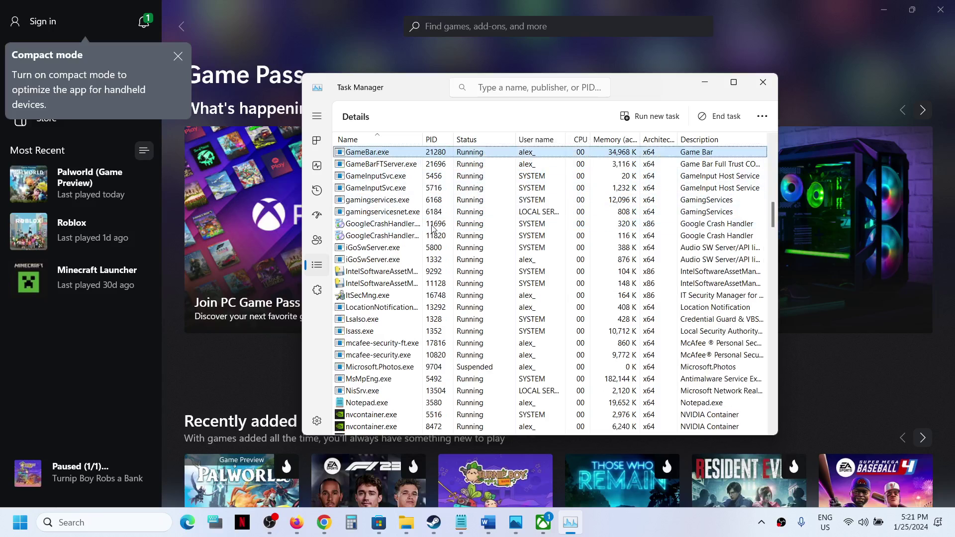
{"action": "left_click", "coordinate": [400, 202]}
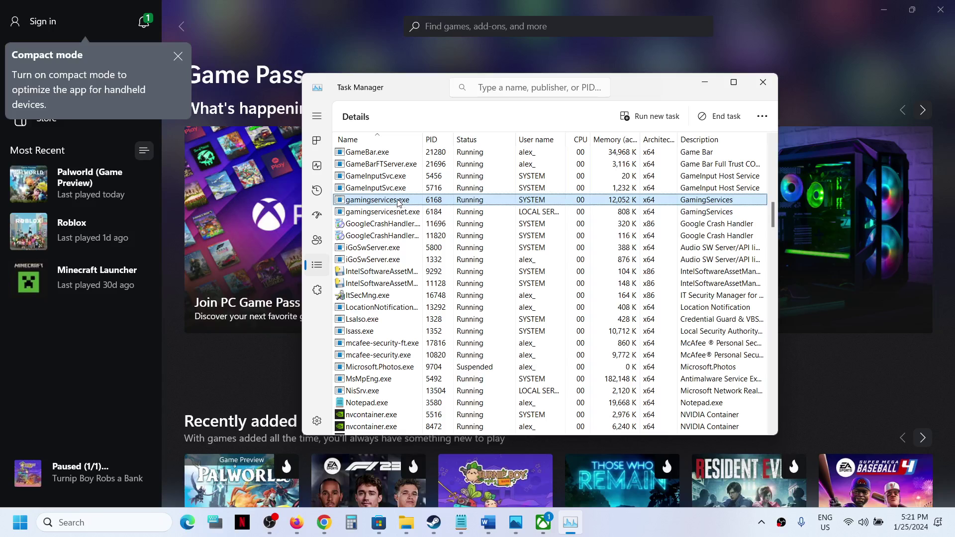
- End the gamingservices.exe process and confirm ending it
{"action": "right_click", "coordinate": [398, 203]}
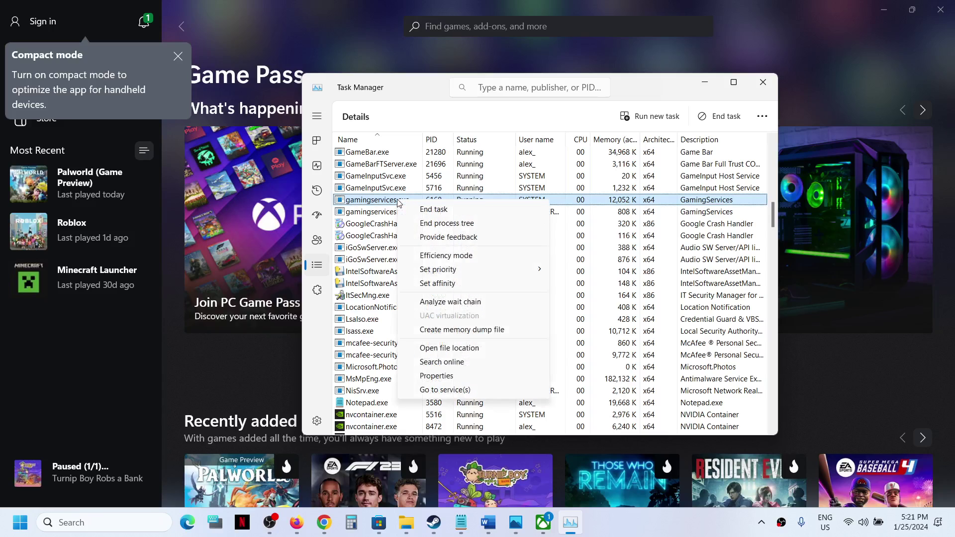
{"action": "left_click", "coordinate": [442, 210]}
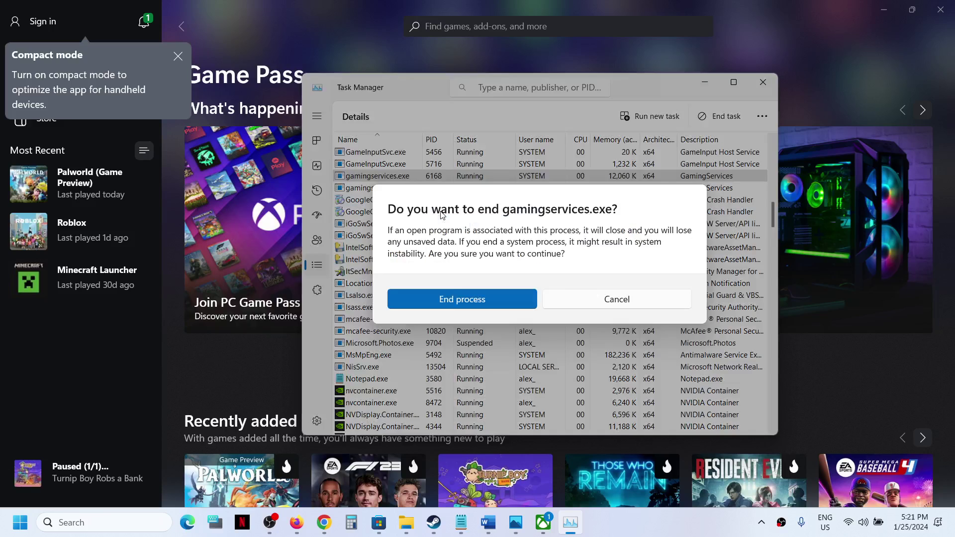
{"action": "left_click", "coordinate": [487, 304]}
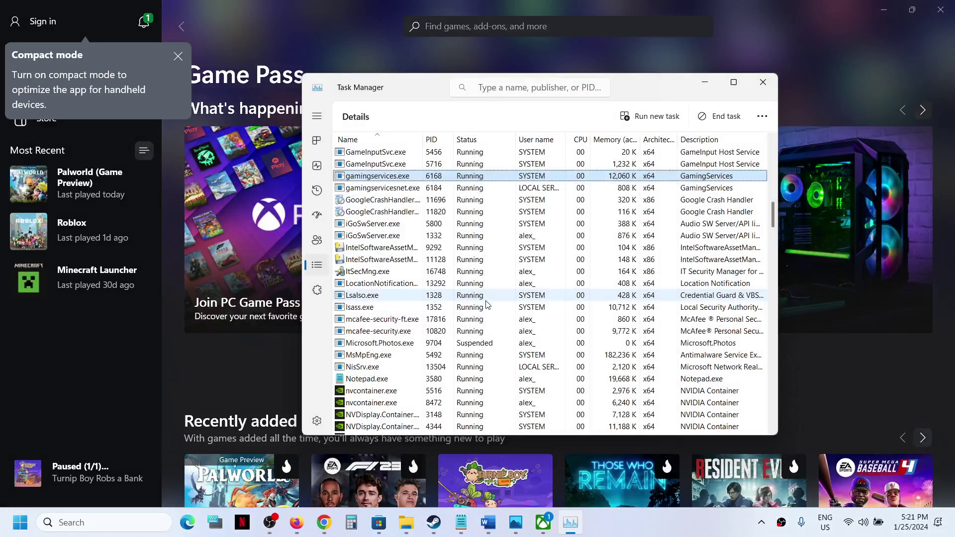
- Find gamingservices.exe again in Details, now restarted under PID 12324
{"action": "scroll", "coordinate": [486, 303], "scroll_direction": "down", "scroll_amount": 15}
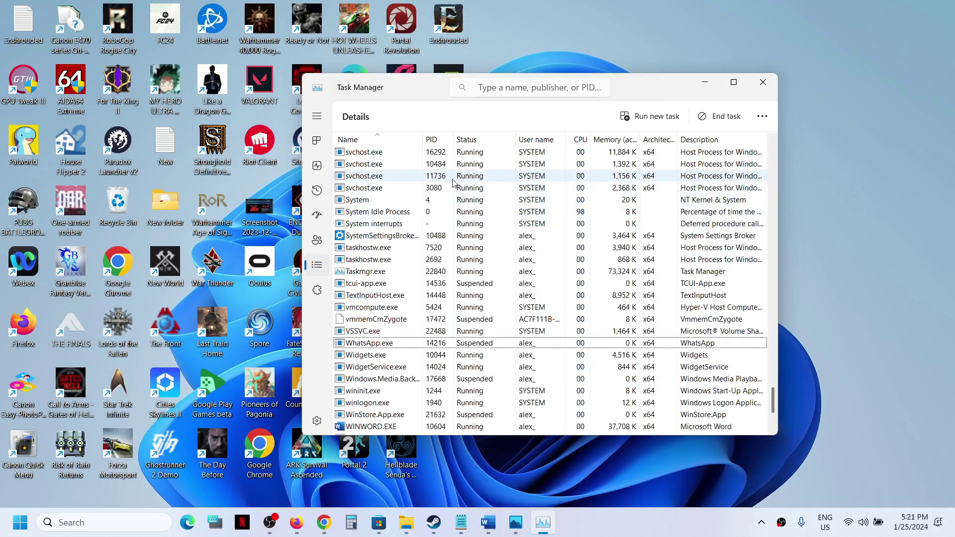
{"action": "left_click", "coordinate": [402, 246]}
{"action": "key", "text": "g"}
{"action": "scroll", "coordinate": [396, 219], "scroll_direction": "up", "scroll_amount": 1}
{"action": "left_click", "coordinate": [393, 200]}
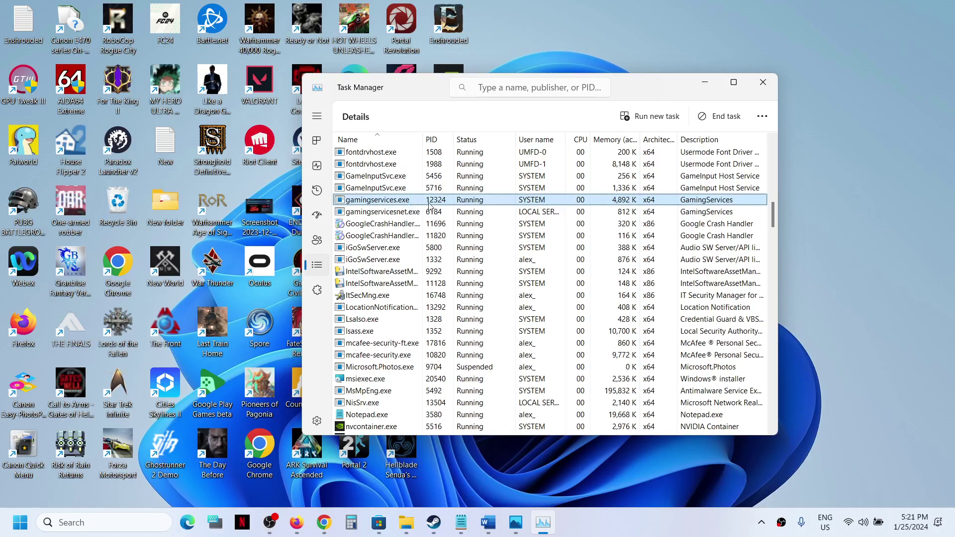
- Close and reopen Task Manager on Details, confirming gamingservices.exe still runs as PID 12324
{"action": "left_click", "coordinate": [763, 82]}
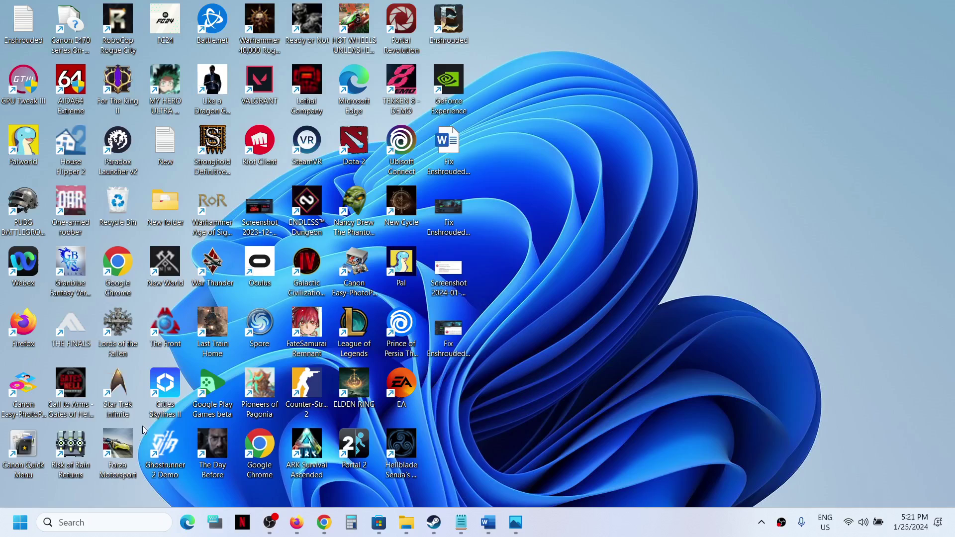
{"action": "right_click", "coordinate": [20, 526]}
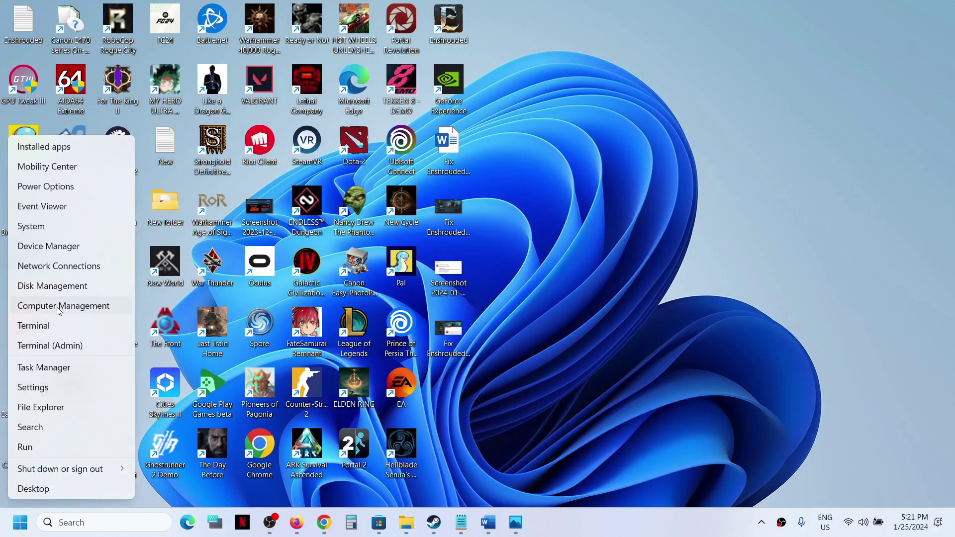
{"action": "left_click", "coordinate": [55, 367]}
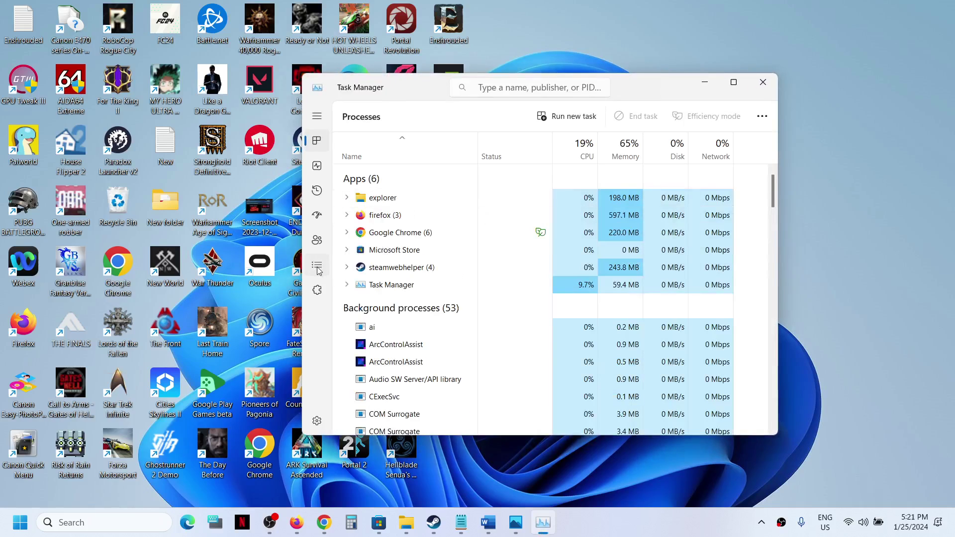
{"action": "left_click", "coordinate": [317, 264]}
{"action": "left_click", "coordinate": [470, 282]}
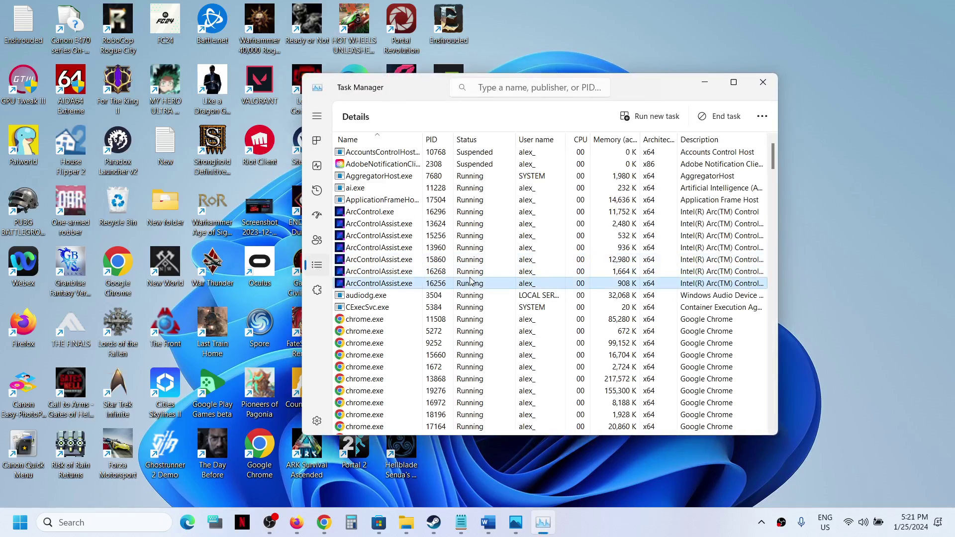
{"action": "scroll", "coordinate": [471, 282], "scroll_direction": "down", "scroll_amount": 18}
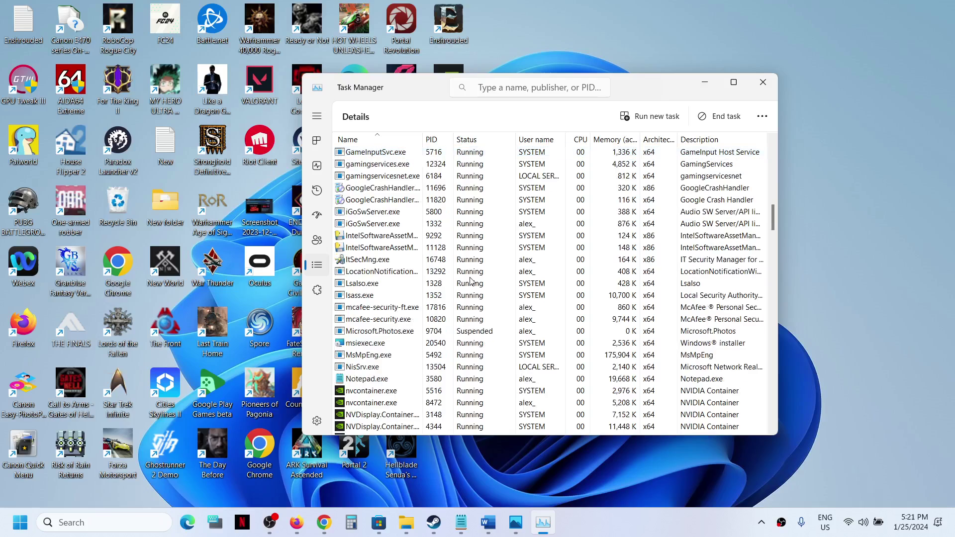
{"action": "left_click", "coordinate": [396, 167]}
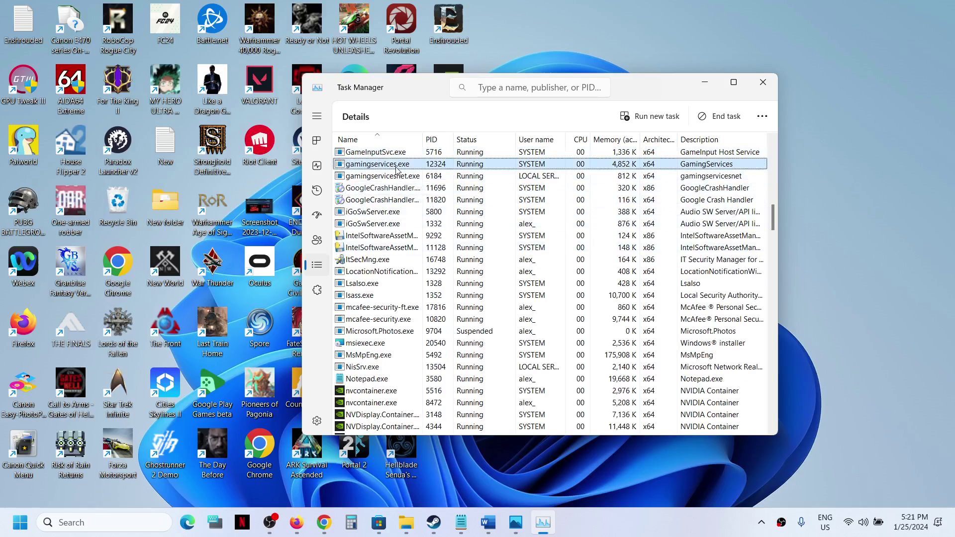
- Close Task Manager and relaunch the Xbox app by searching 'xo'
{"action": "left_click", "coordinate": [763, 83]}
{"action": "left_click", "coordinate": [120, 526]}
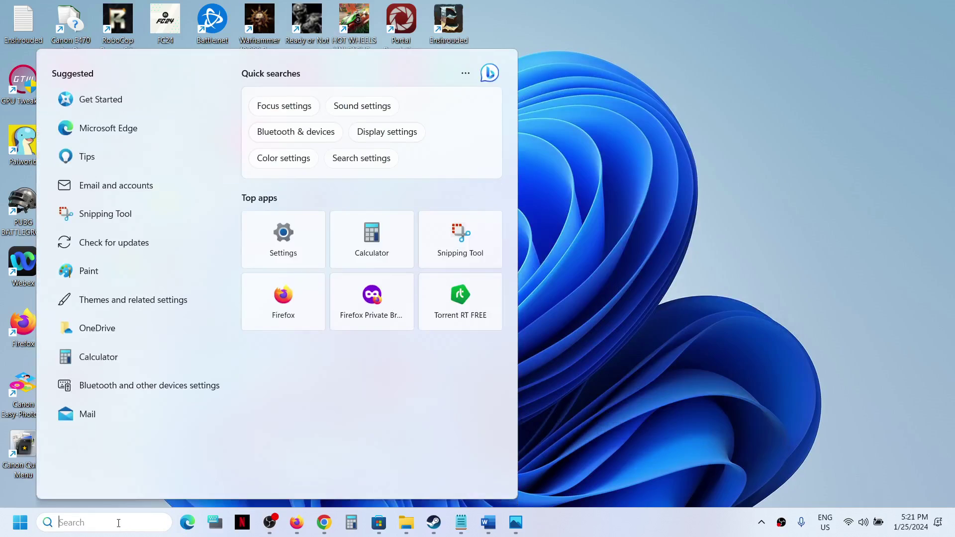
{"action": "type", "text": "xo"}
{"action": "key", "text": "Return"}
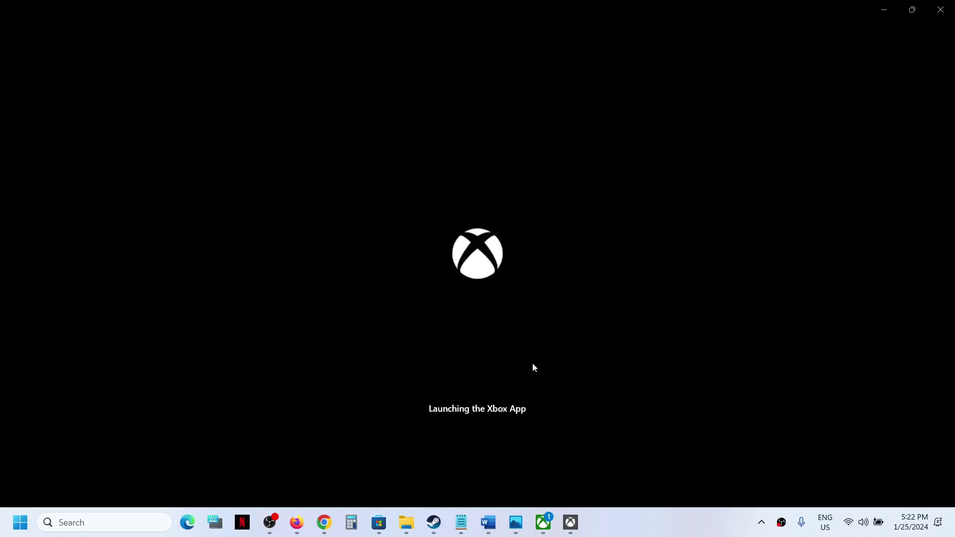
- In the Xbox sign-in window, switch to the second Microsoft account and continue
{"action": "left_click", "coordinate": [573, 522]}
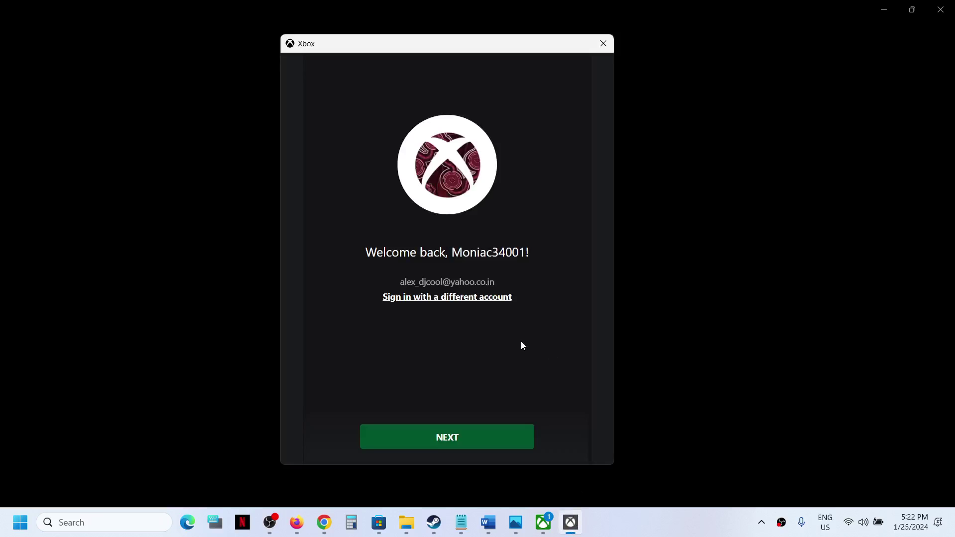
{"action": "left_click", "coordinate": [476, 300]}
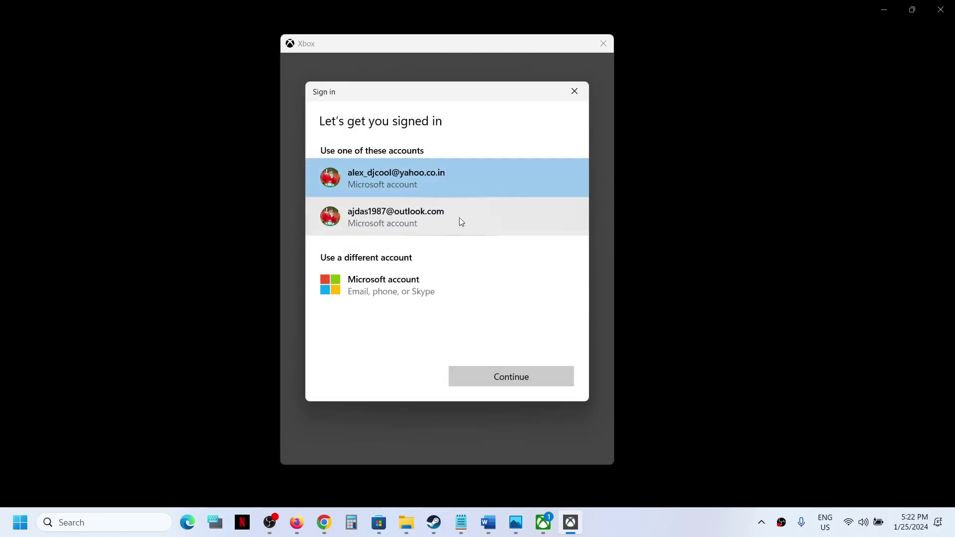
{"action": "left_click", "coordinate": [422, 218]}
{"action": "left_click", "coordinate": [492, 379]}
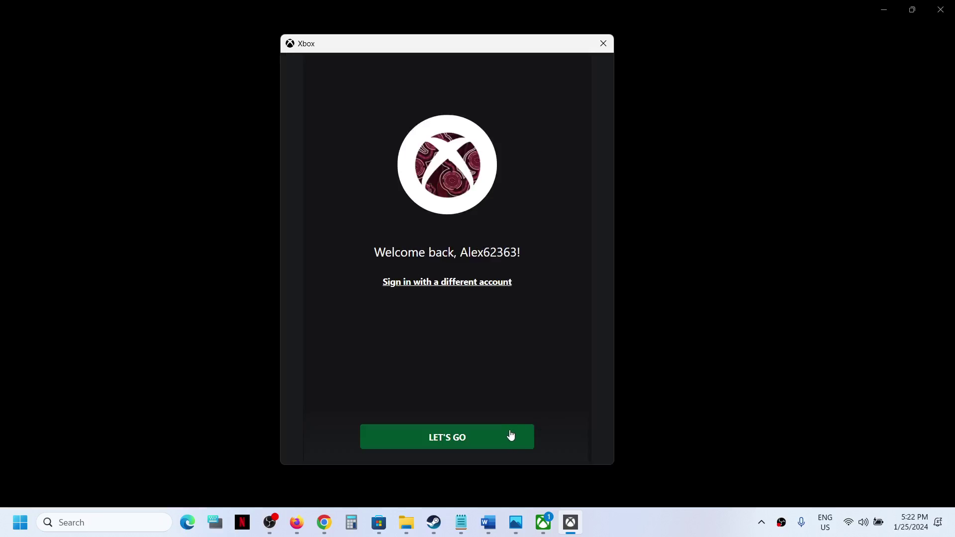
- Finish signing in with LET'S GO and open Palworld (Game Preview) under Most Recent
{"action": "left_click", "coordinate": [506, 437]}
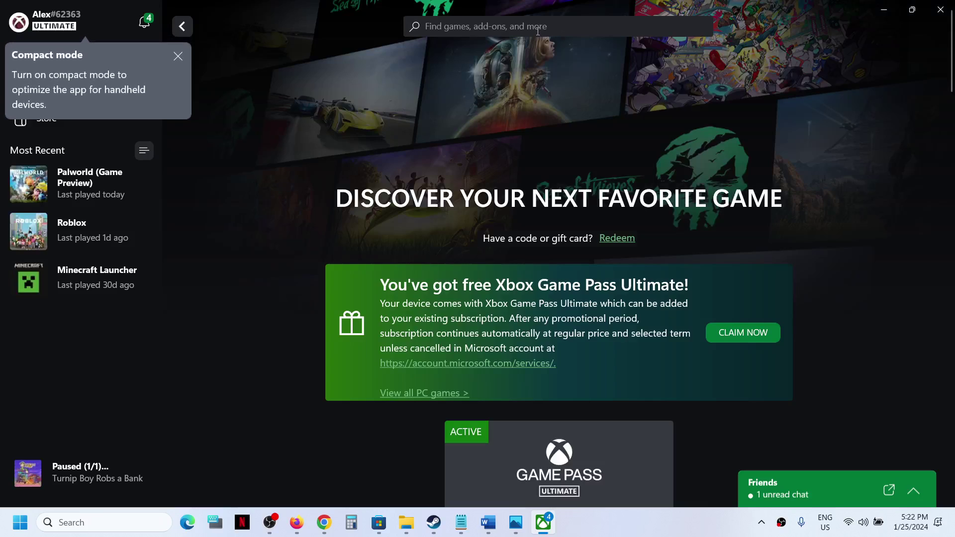
{"action": "left_click", "coordinate": [75, 185]}
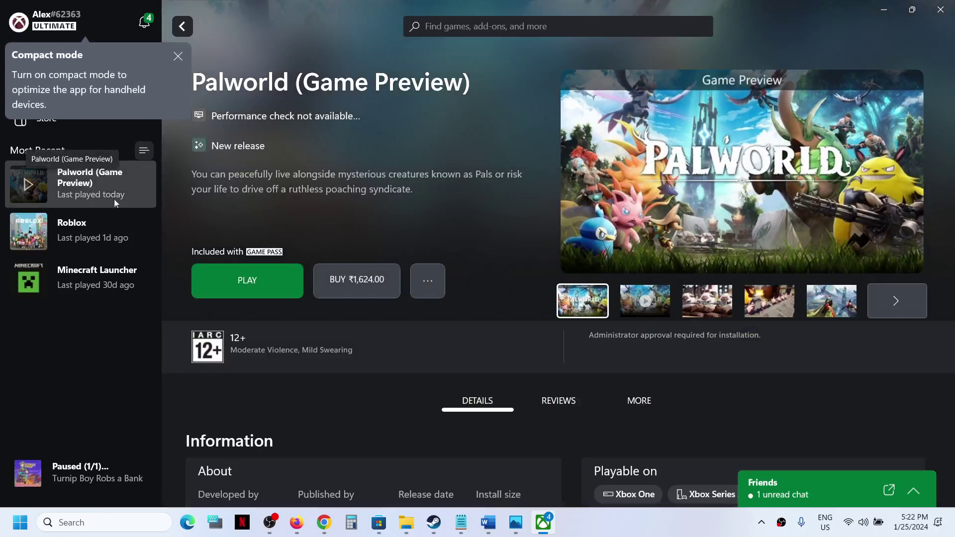
- Press Play on the Palworld page so its window opens and checks for updates
{"action": "left_click", "coordinate": [277, 292]}
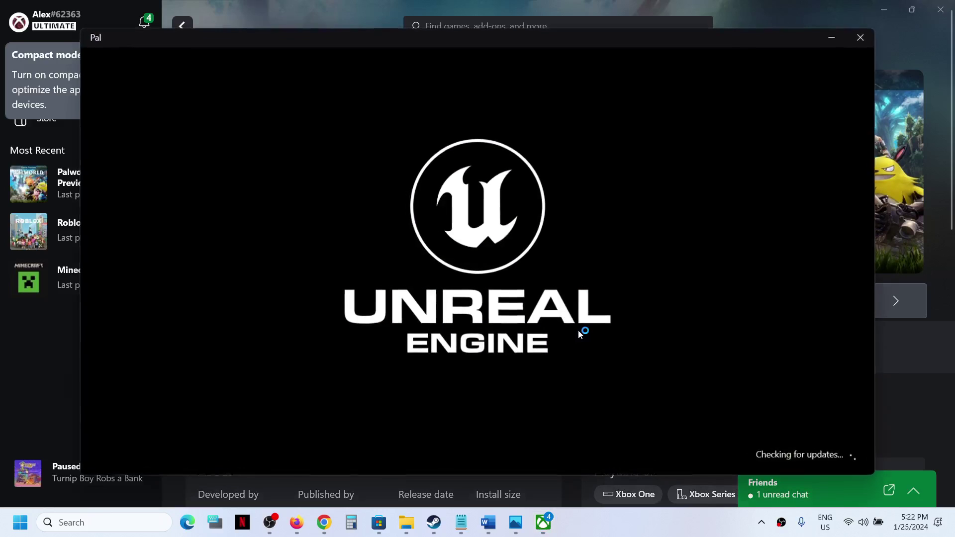